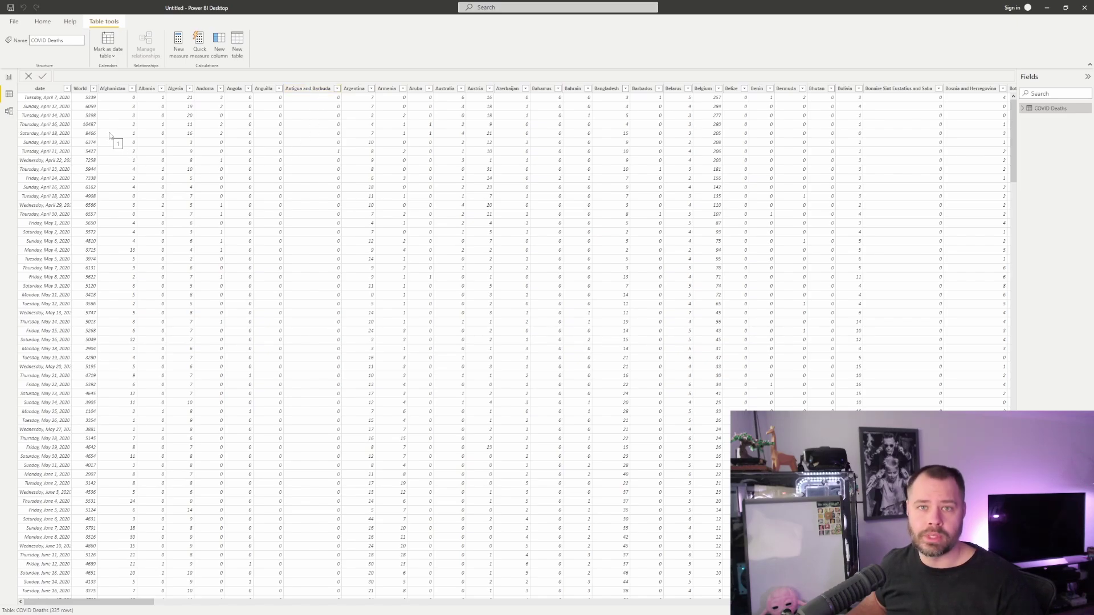
Edit the COVID Deaths query and unpivot all columns except date into Attribute and Value.
{"action": "right_click", "coordinate": [1041, 112]}
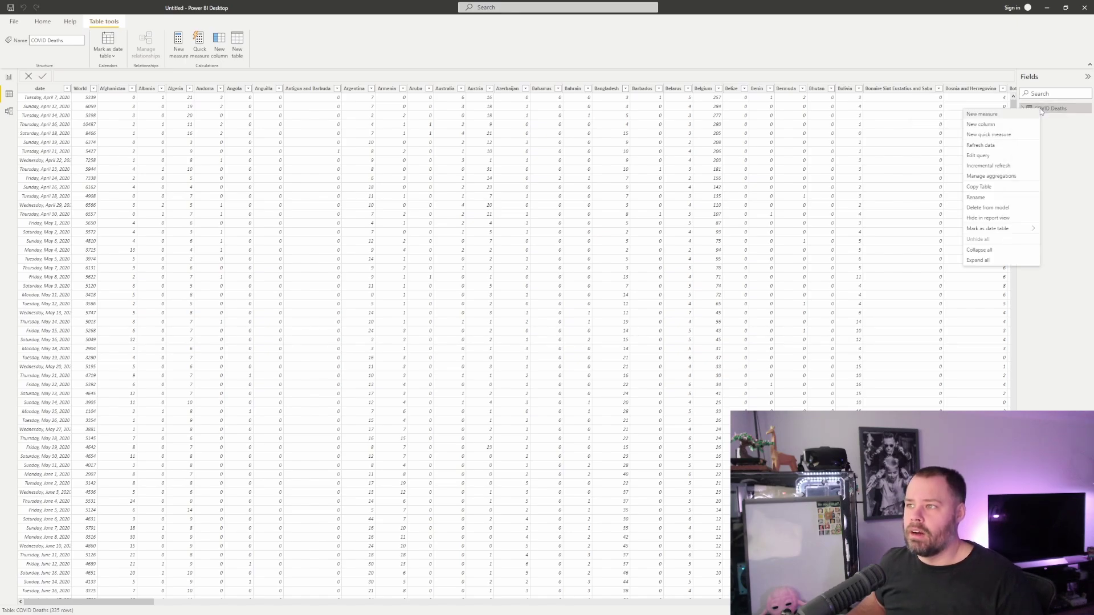
{"action": "left_click", "coordinate": [997, 157]}
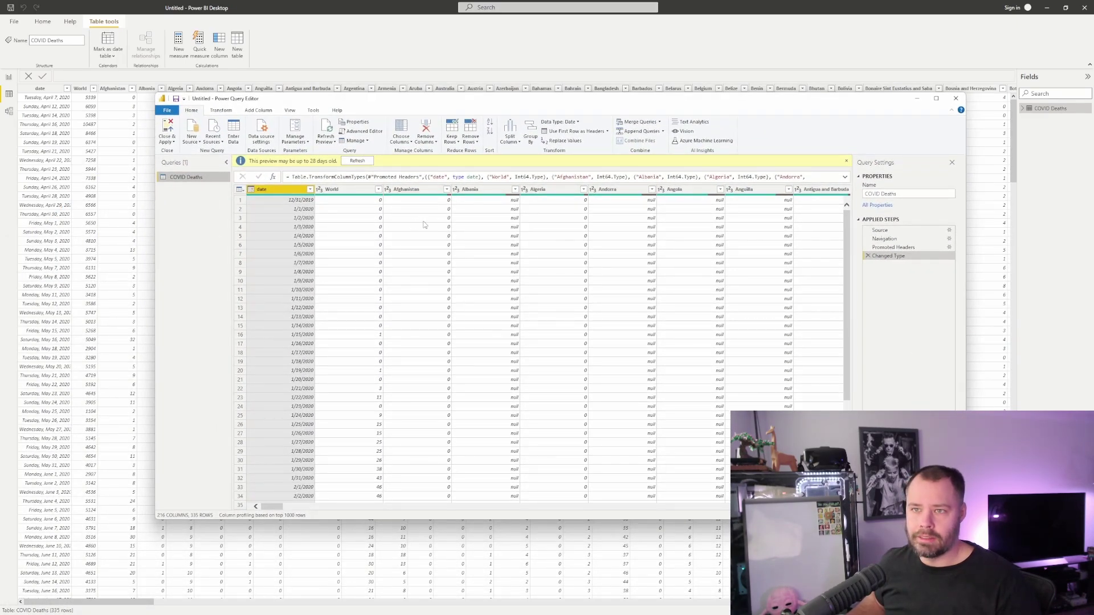
{"action": "left_click", "coordinate": [221, 110]}
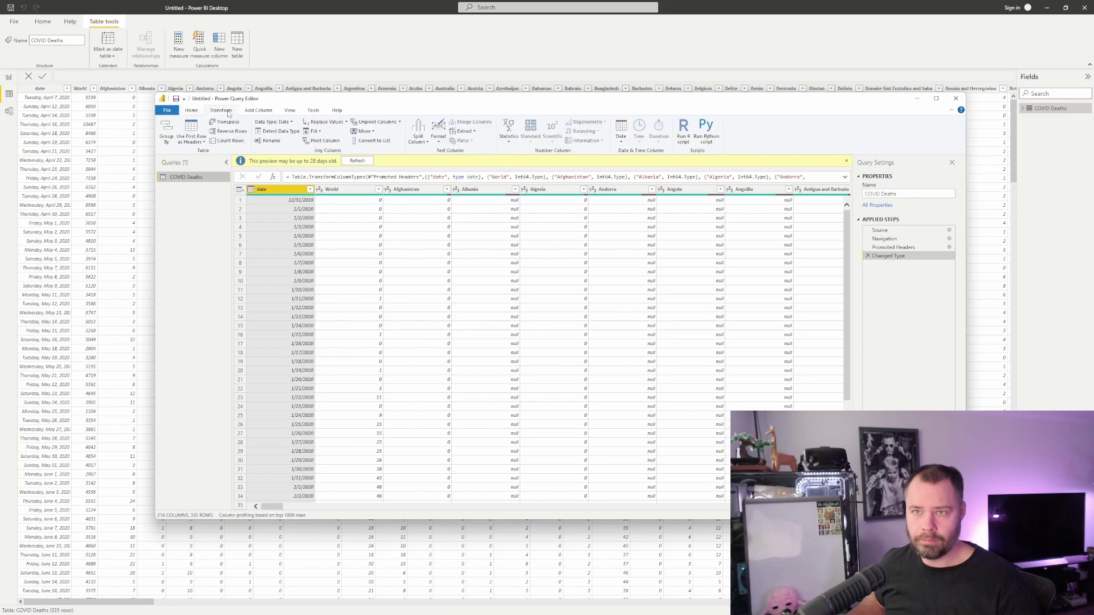
{"action": "left_click", "coordinate": [401, 122]}
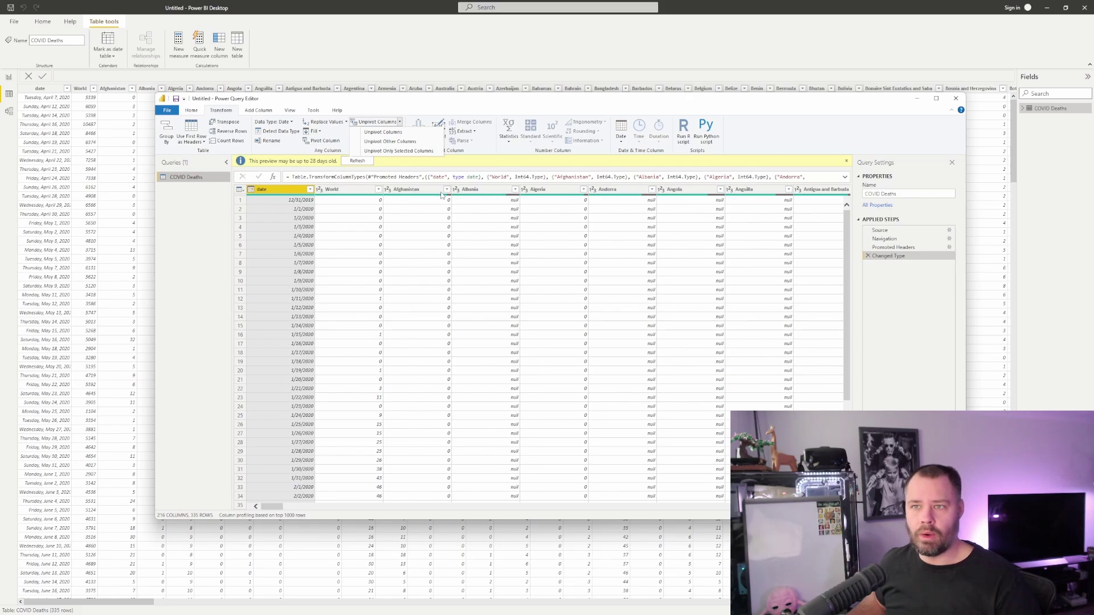
{"action": "left_click", "coordinate": [401, 141]}
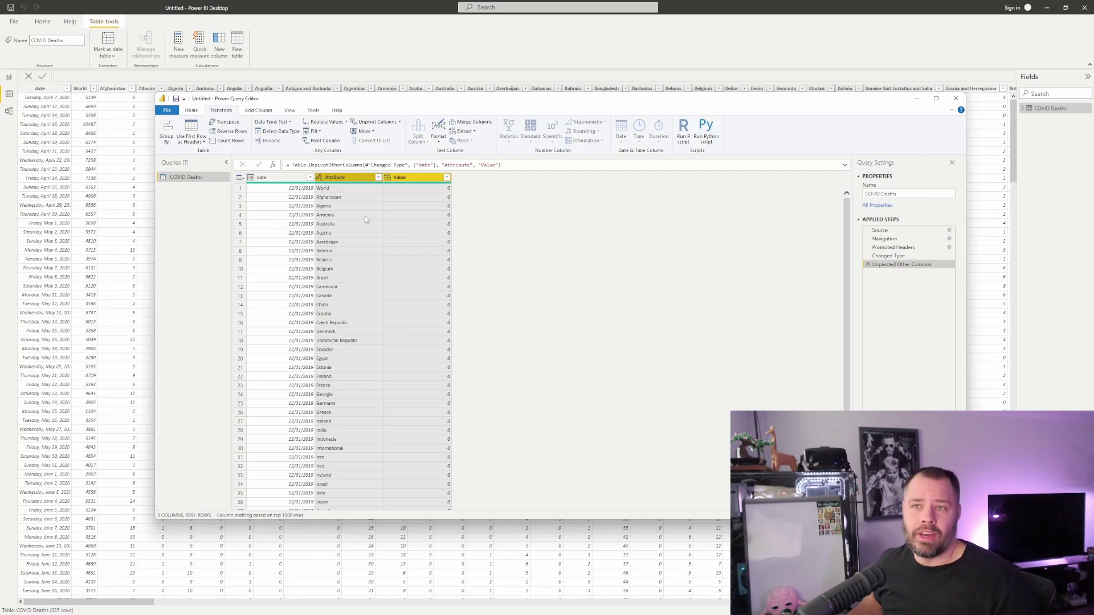
Rename Attribute to Country and Value to Deaths, and set Deaths to Whole Number.
{"action": "double_click", "coordinate": [344, 177]}
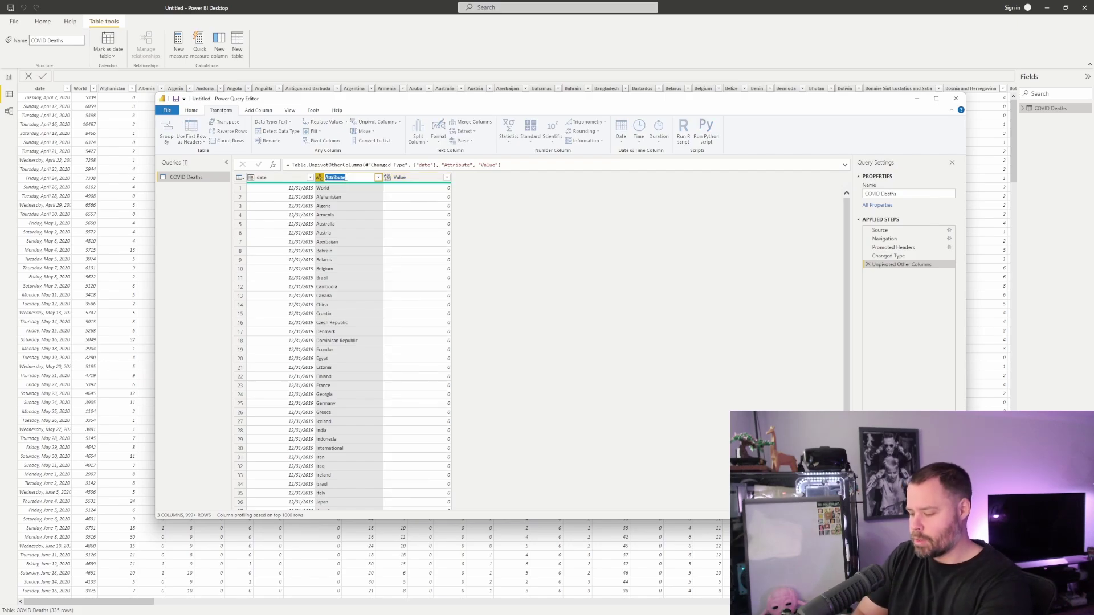
{"action": "type", "text": "Country"}
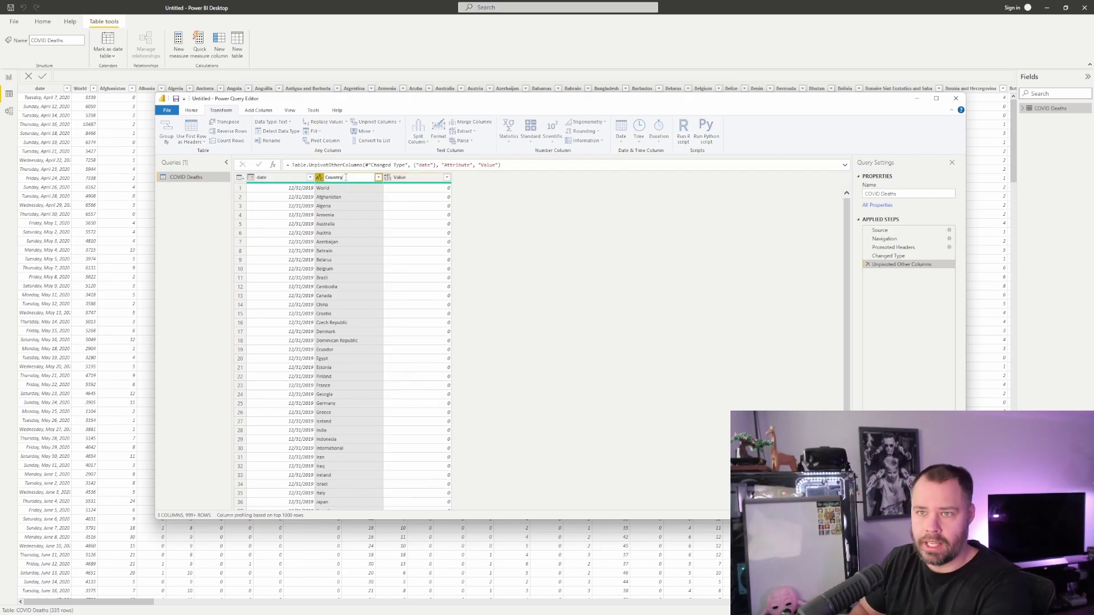
{"action": "key", "text": "Tab"}
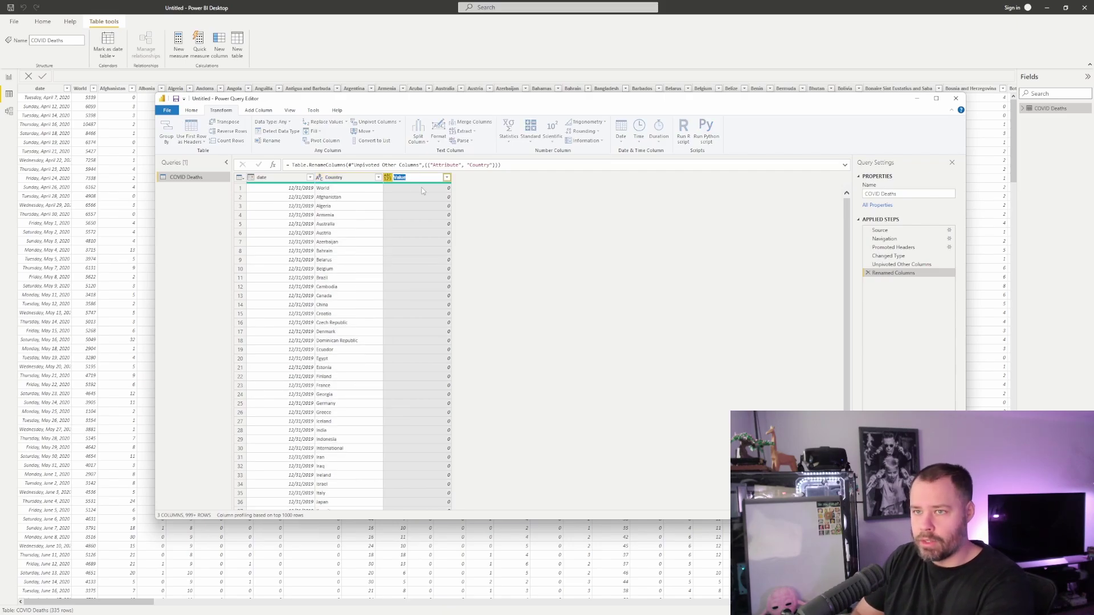
{"action": "type", "text": "Deaths"}
{"action": "key", "text": "Return"}
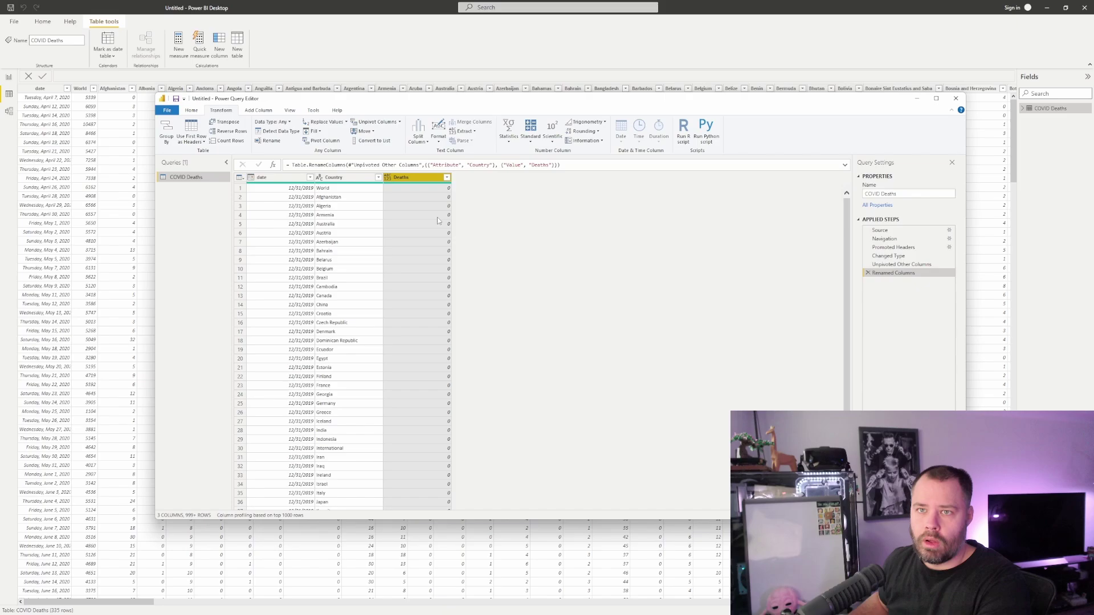
{"action": "left_click", "coordinate": [291, 125]}
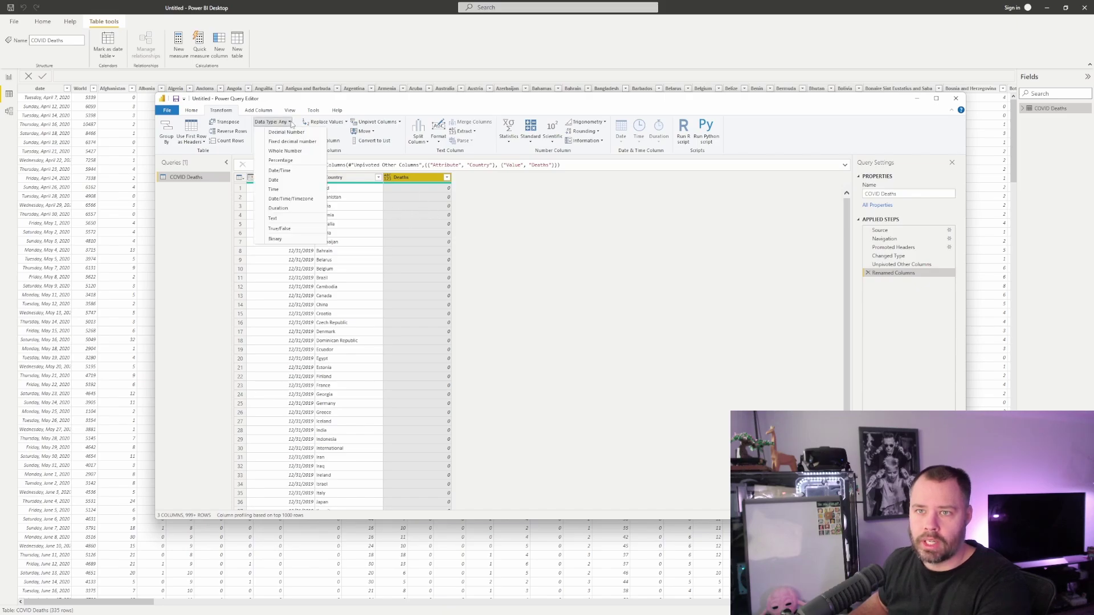
{"action": "left_click", "coordinate": [296, 151]}
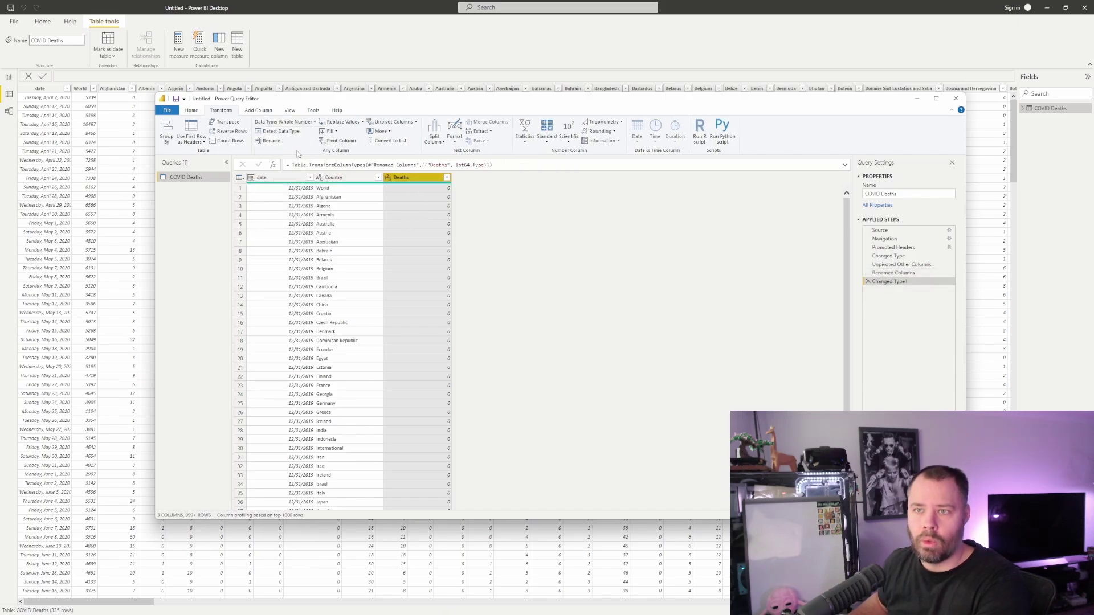
Filter out World from the Country column and apply the query changes with Close & Apply.
{"action": "left_click", "coordinate": [378, 178]}
{"action": "scroll", "coordinate": [359, 357], "scroll_direction": "down", "scroll_amount": 20}
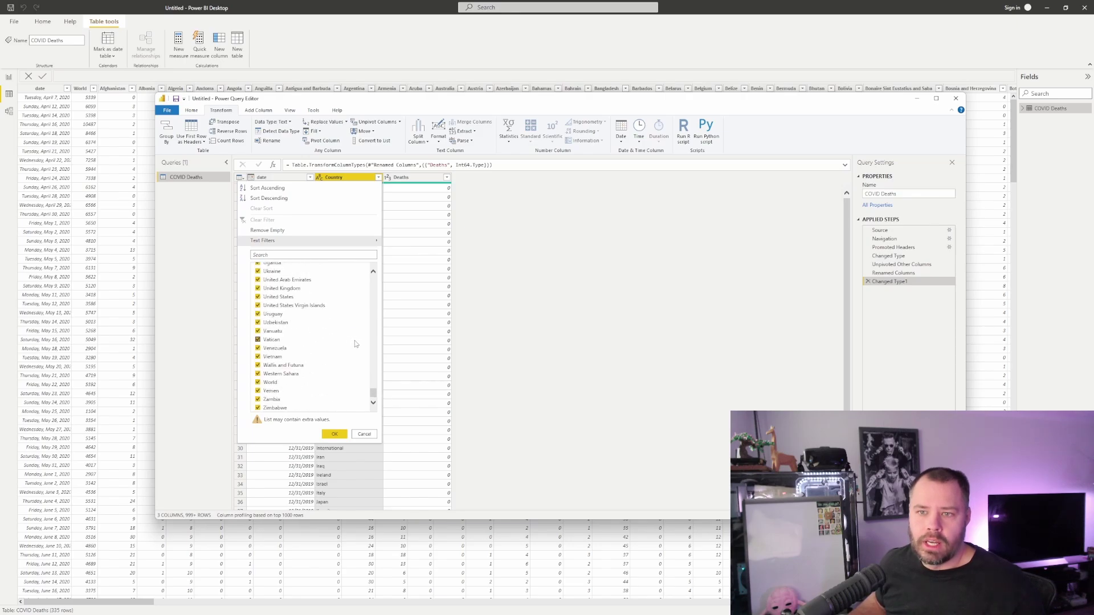
{"action": "left_click", "coordinate": [258, 382]}
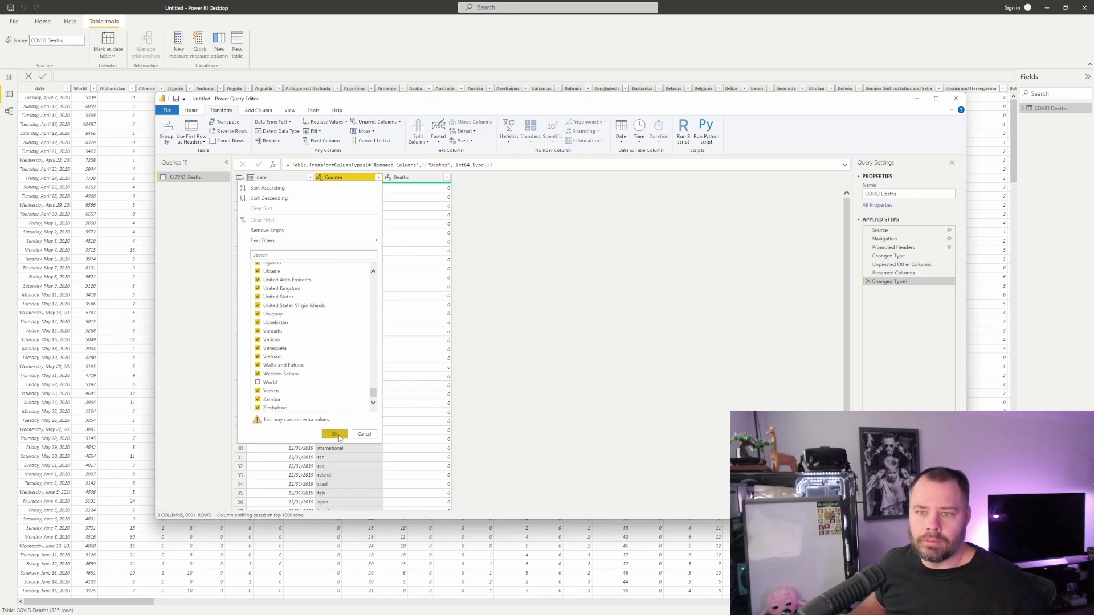
{"action": "left_click", "coordinate": [337, 434]}
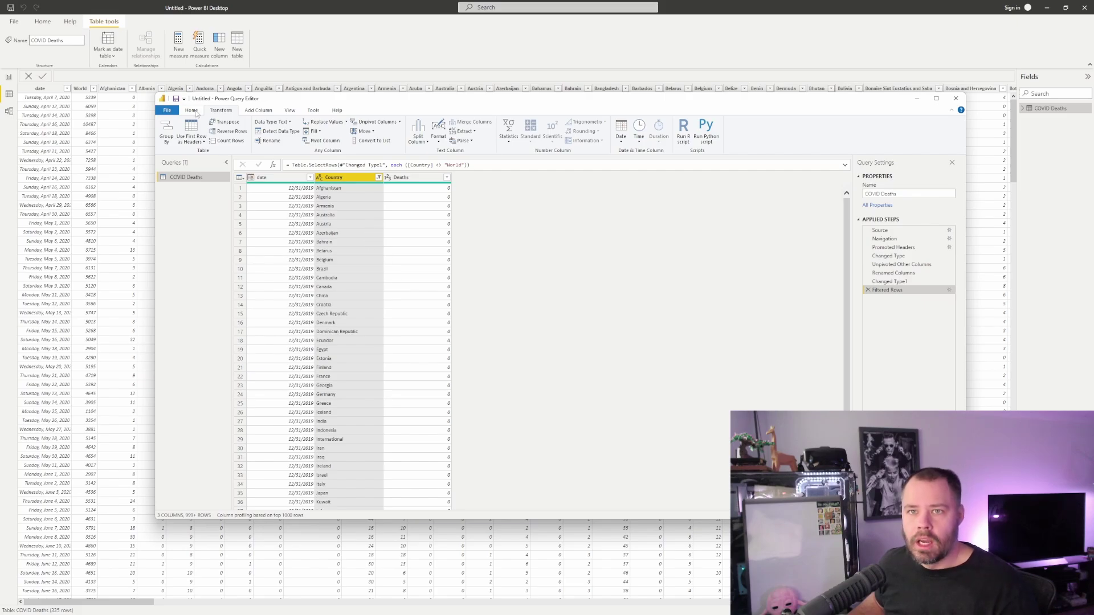
{"action": "left_click", "coordinate": [193, 111]}
{"action": "left_click", "coordinate": [170, 128]}
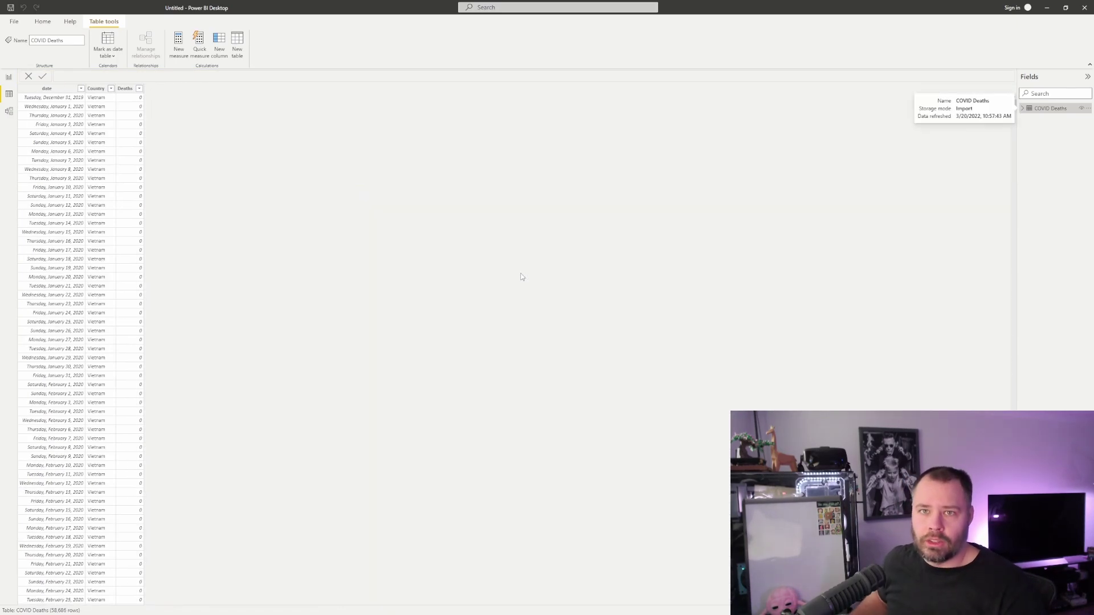
In Report view, add a Country slicer from the COVID Deaths table.
{"action": "left_click", "coordinate": [8, 77]}
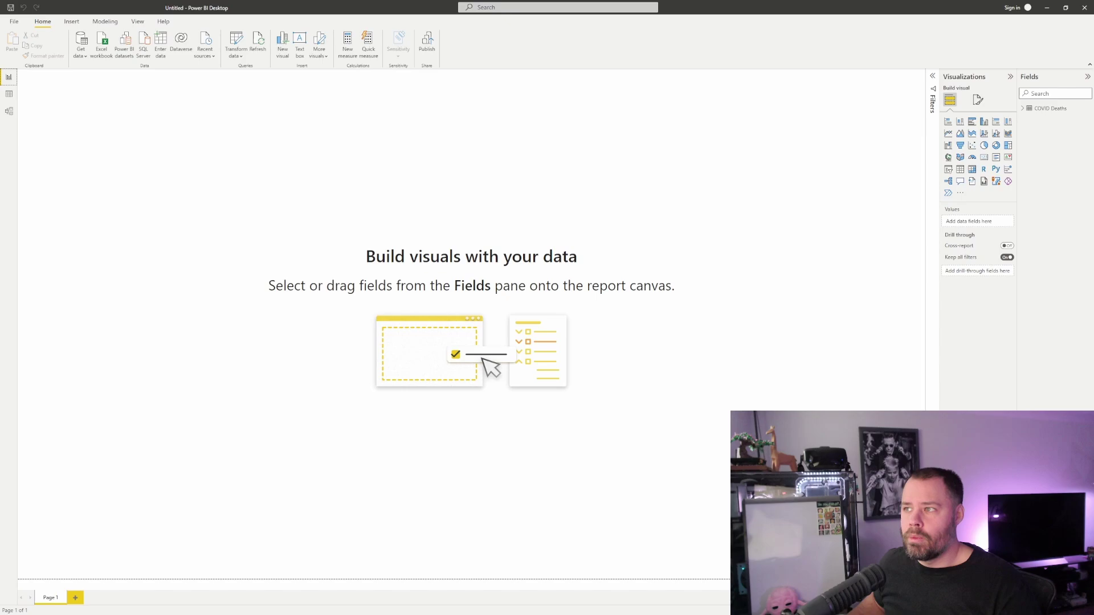
{"action": "left_click", "coordinate": [1024, 109]}
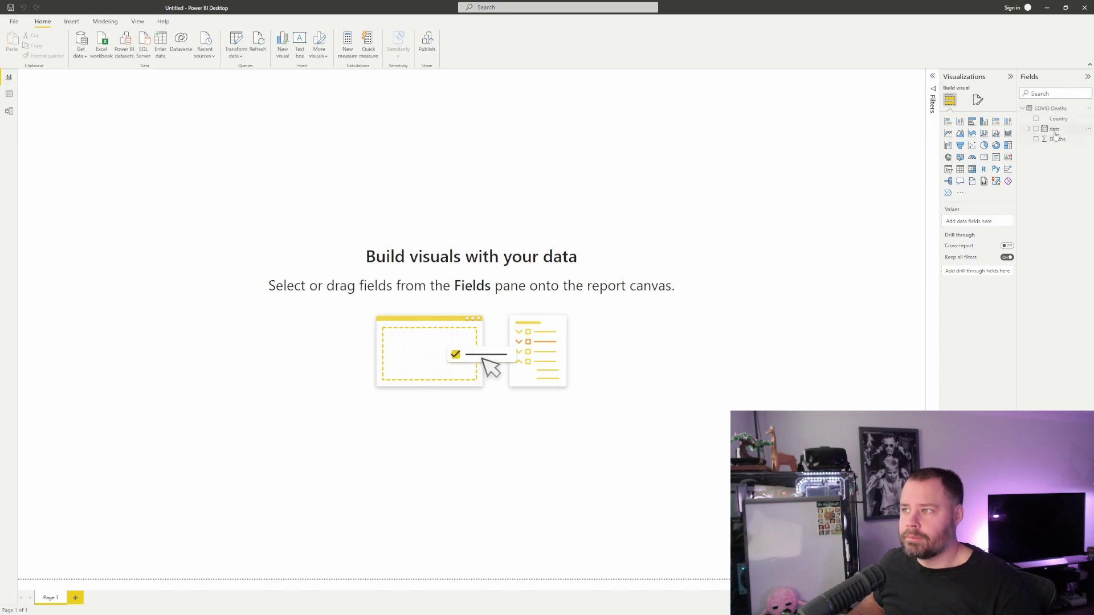
{"action": "left_click_drag", "start_coordinate": [1059, 119], "coordinate": [91, 120]}
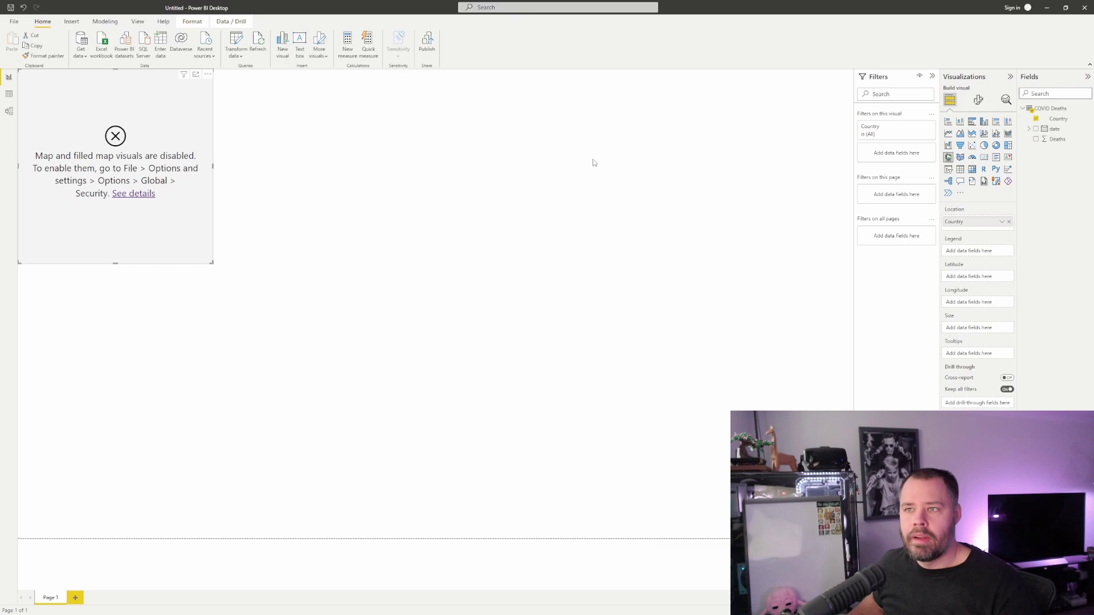
{"action": "left_click", "coordinate": [948, 170]}
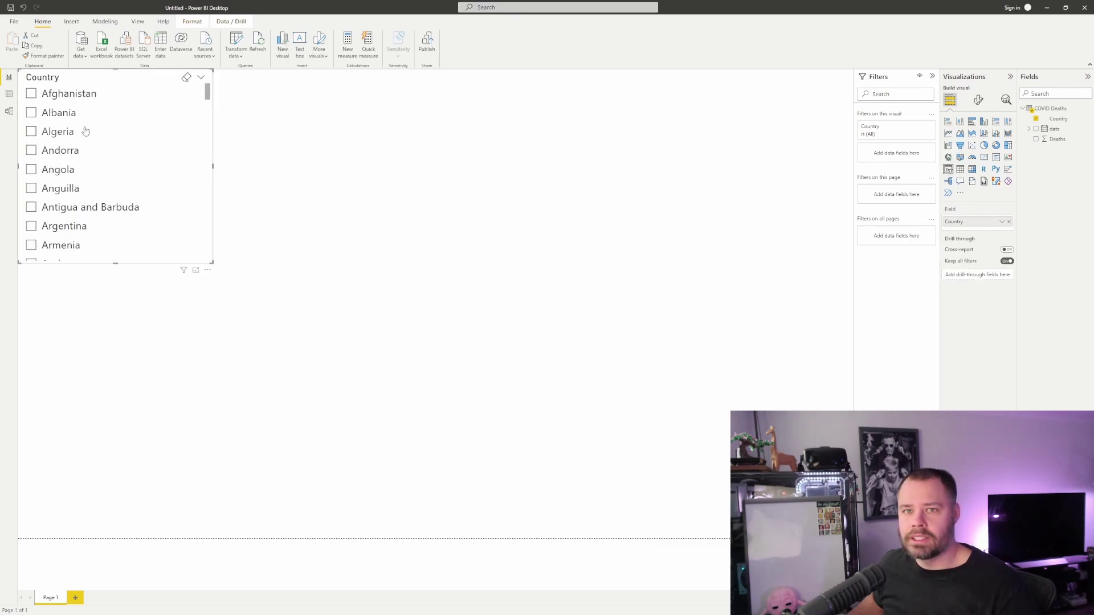
{"action": "scroll", "coordinate": [98, 166], "scroll_direction": "down", "scroll_amount": 1}
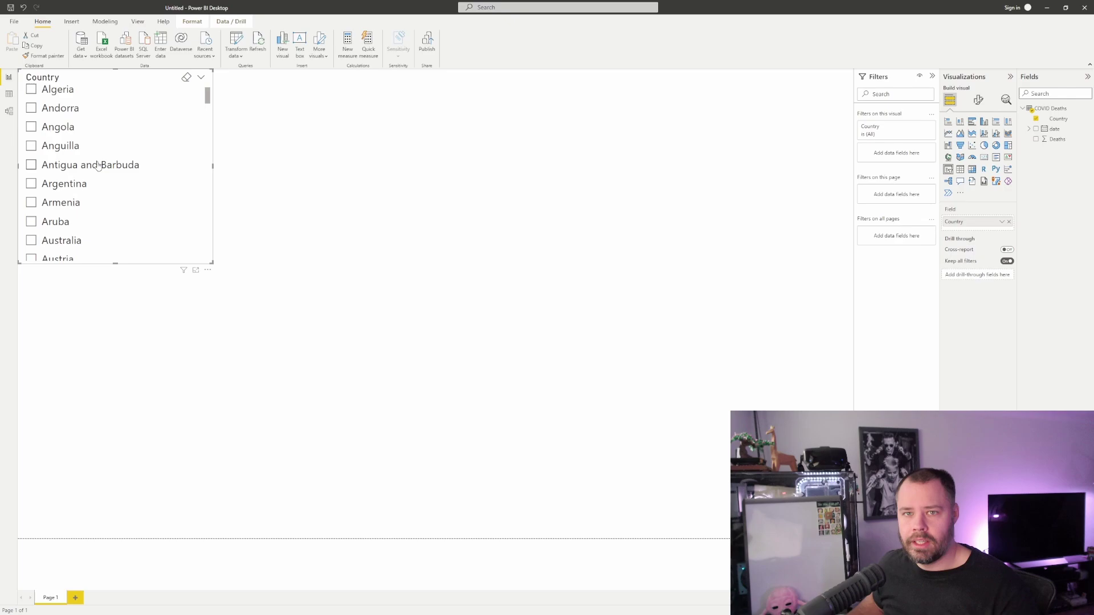
{"action": "scroll", "coordinate": [98, 165], "scroll_direction": "up", "scroll_amount": 1}
Add a Deaths by individual date column chart, widened and placed near the page centre.
{"action": "left_click", "coordinate": [505, 312]}
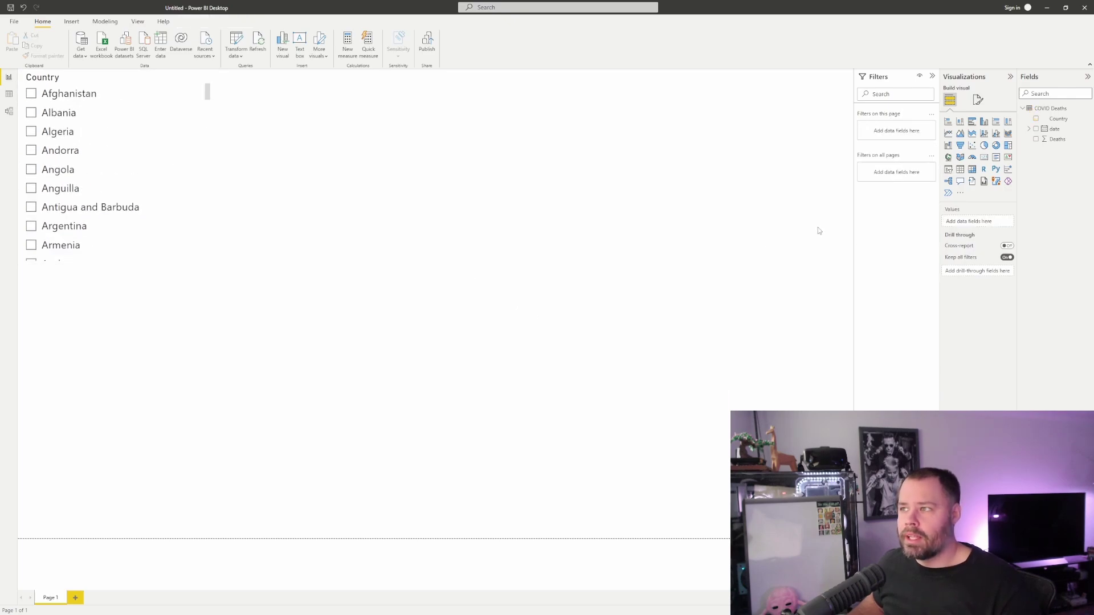
{"action": "left_click_drag", "start_coordinate": [1046, 144], "coordinate": [598, 376]}
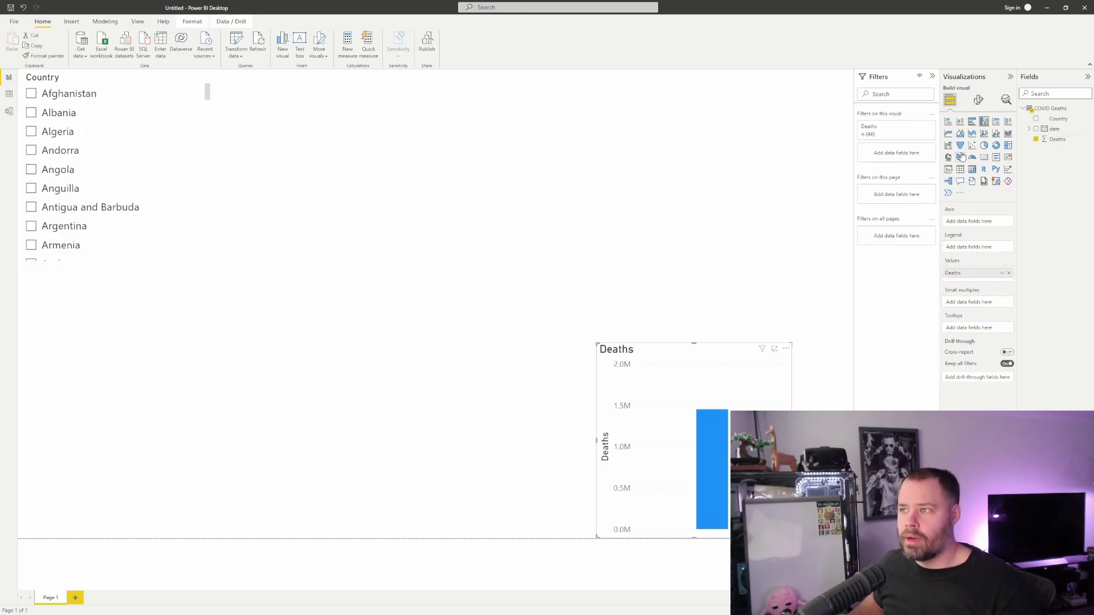
{"action": "left_click_drag", "start_coordinate": [1054, 129], "coordinate": [977, 228]}
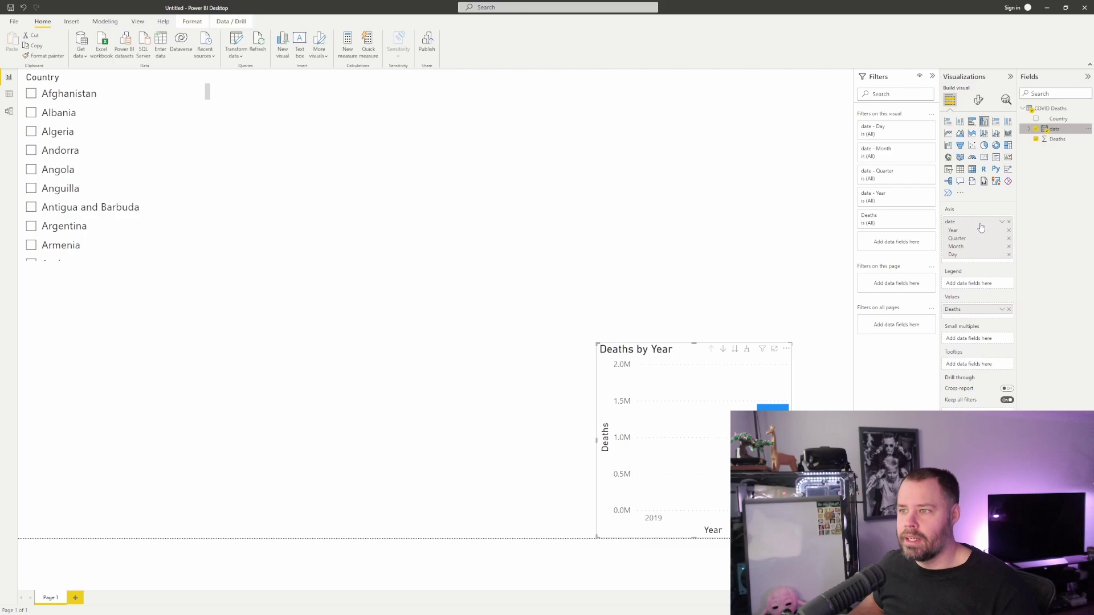
{"action": "left_click", "coordinate": [1003, 222]}
{"action": "left_click", "coordinate": [1036, 270]}
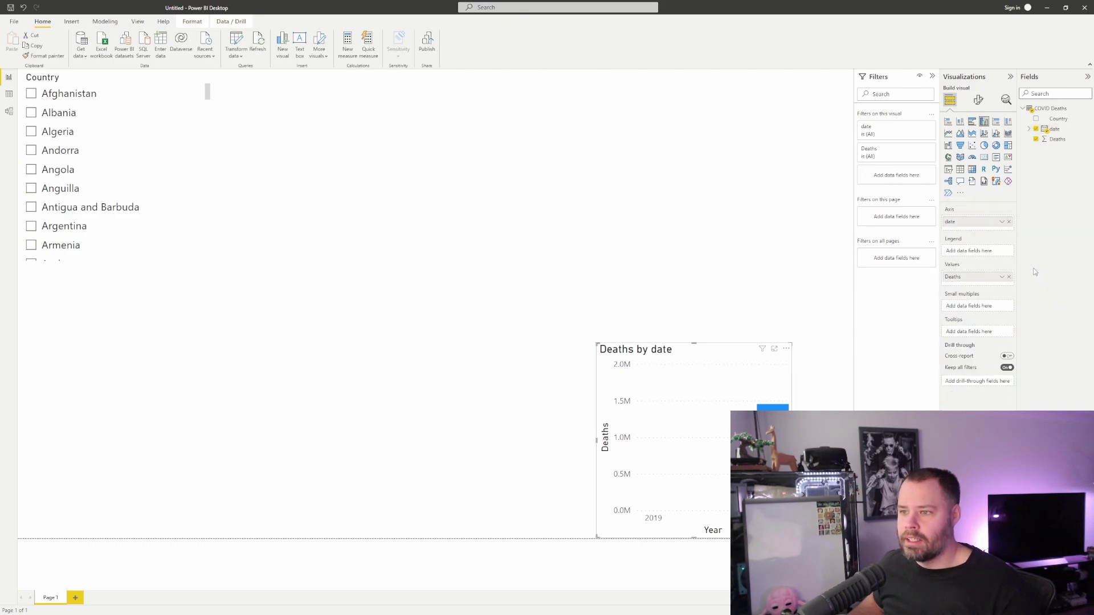
{"action": "left_click_drag", "start_coordinate": [720, 361], "coordinate": [514, 360]}
{"action": "left_click_drag", "start_coordinate": [586, 440], "coordinate": [792, 440]}
{"action": "left_click_drag", "start_coordinate": [676, 371], "coordinate": [581, 284]}
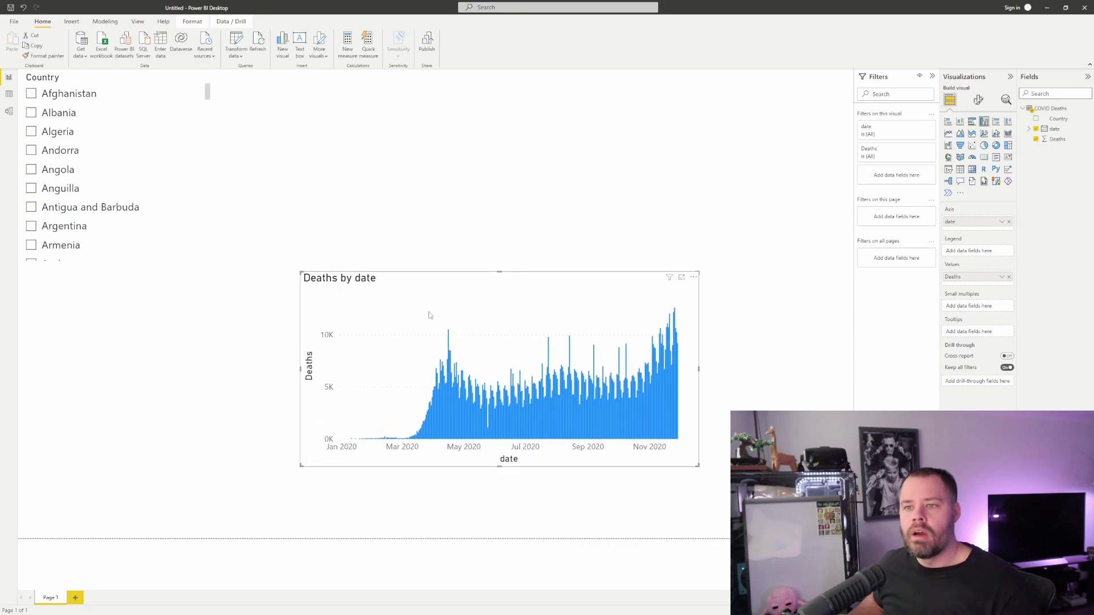
Tick Canada in the Country slicer to show only Canadian daily deaths.
{"action": "scroll", "coordinate": [141, 164], "scroll_direction": "down", "scroll_amount": 5}
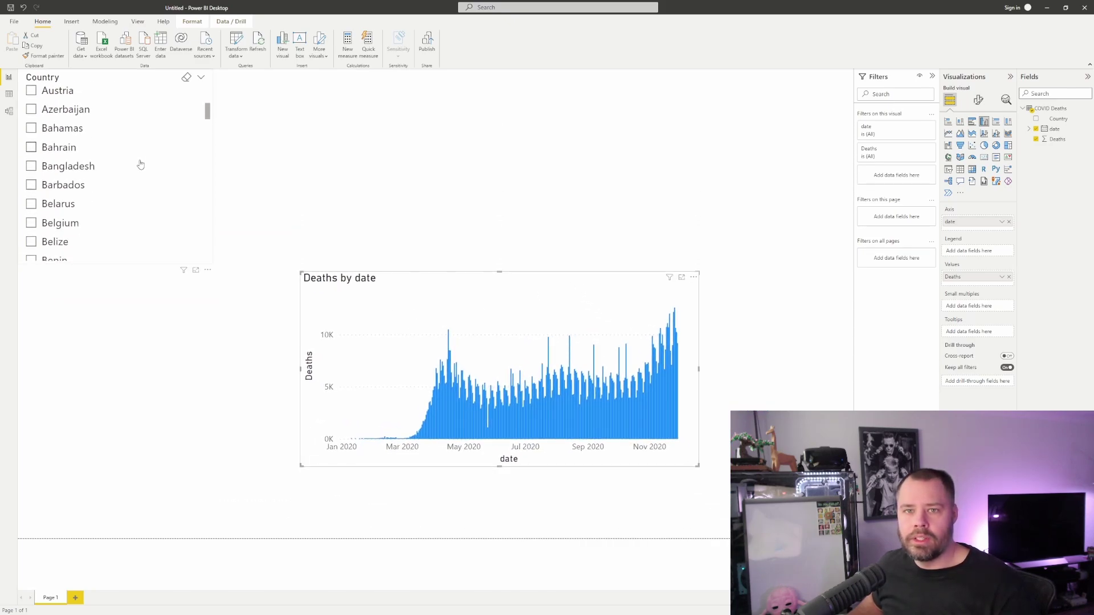
{"action": "scroll", "coordinate": [140, 163], "scroll_direction": "down", "scroll_amount": 4}
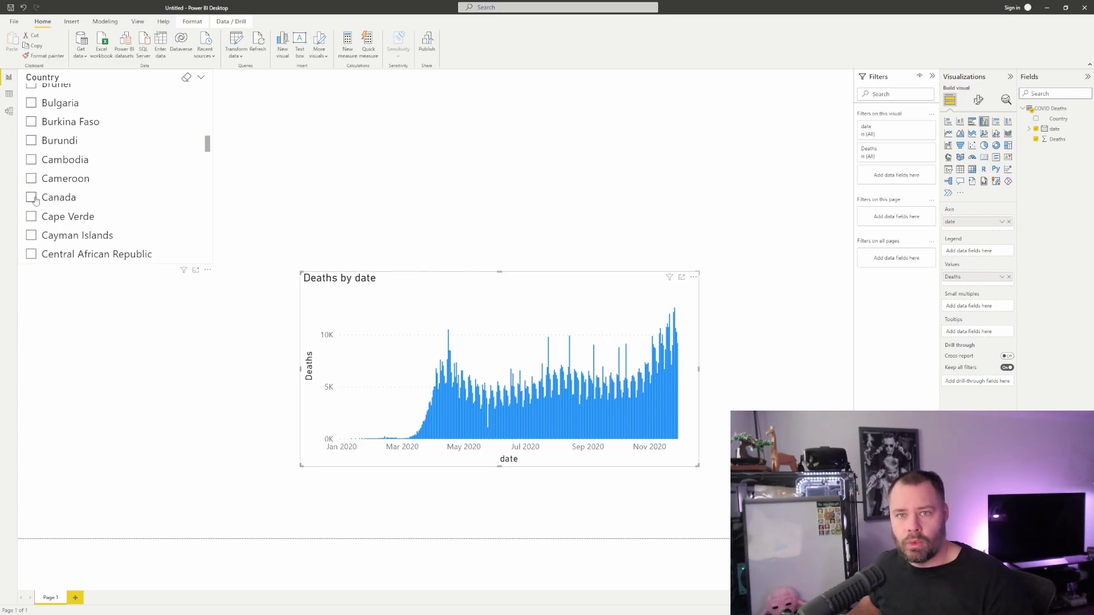
{"action": "left_click", "coordinate": [32, 198]}
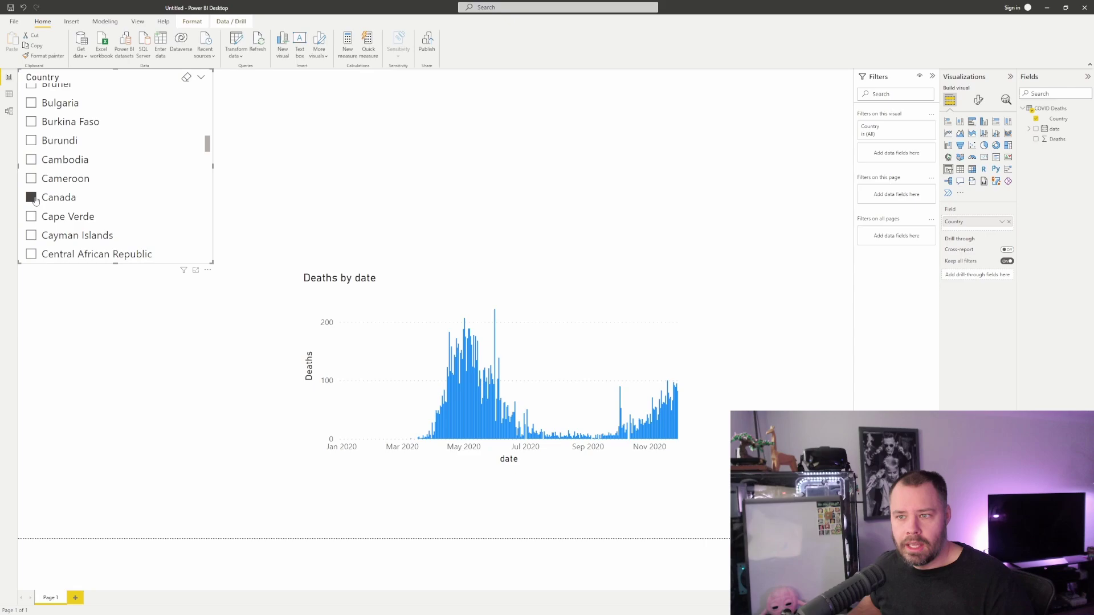